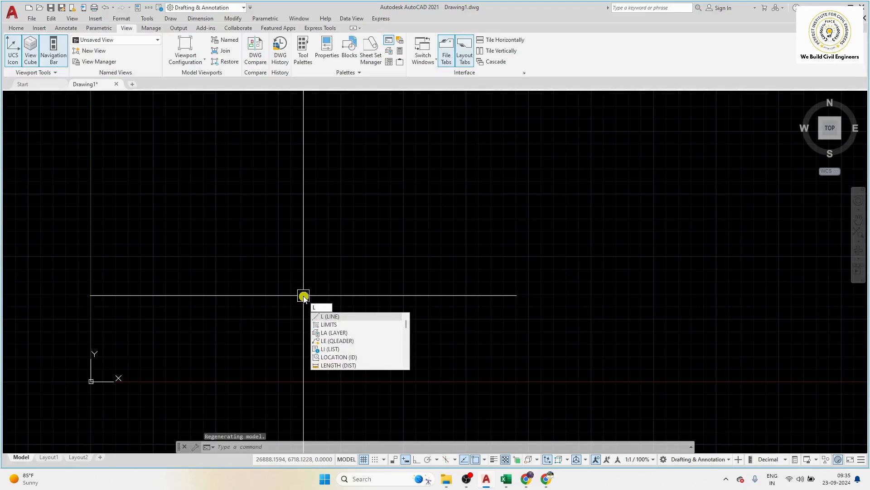
- Start a line in the empty drawing area and draw its first segment roughly horizontally
key("Return")
left_click(264, 289)
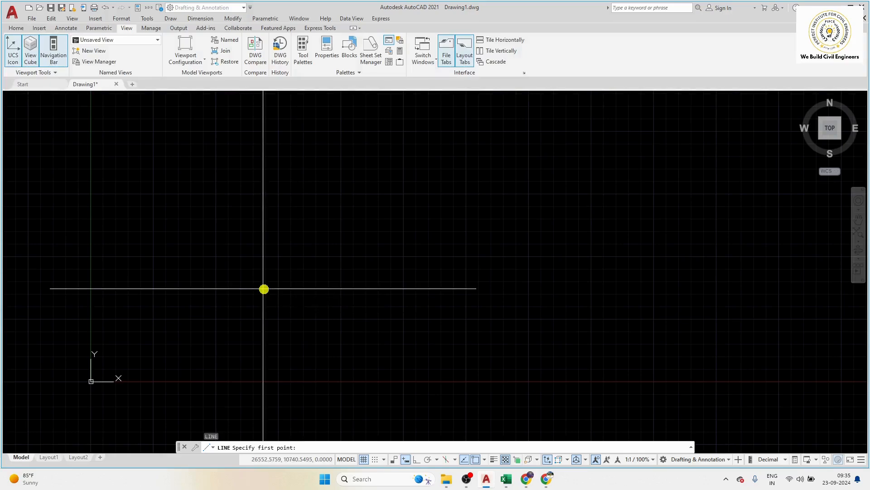
left_click(445, 289)
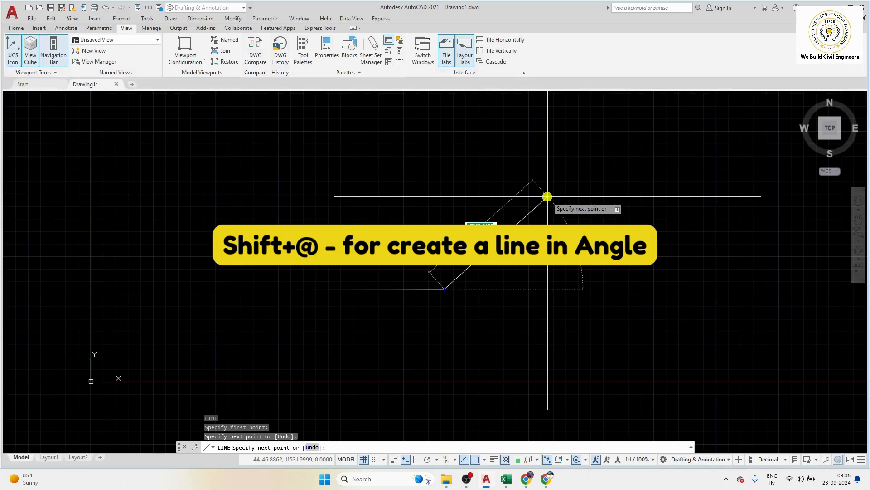
- Add a segment 5000 units long at 45° from the end of the horizontal segment and end the line
type("@")
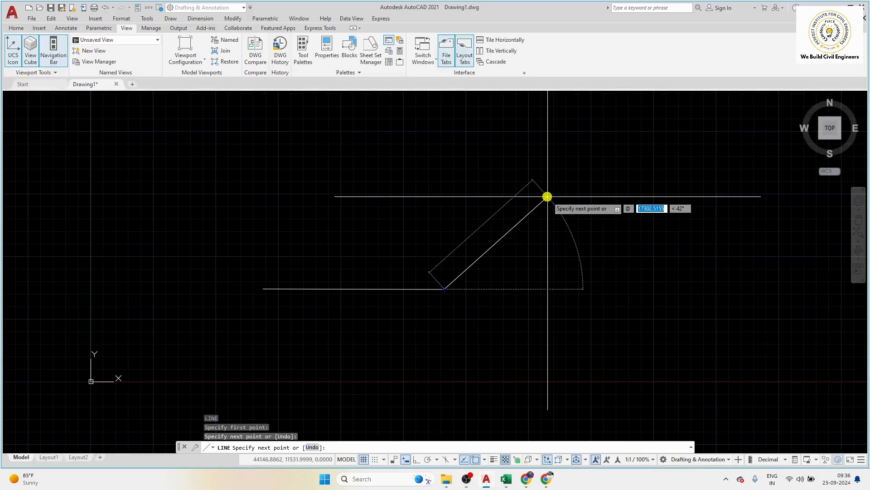
type("5000")
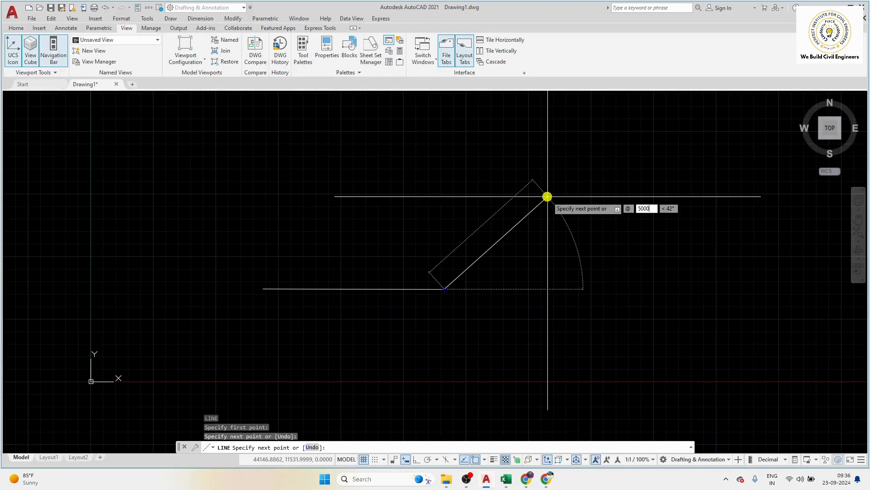
key("Tab")
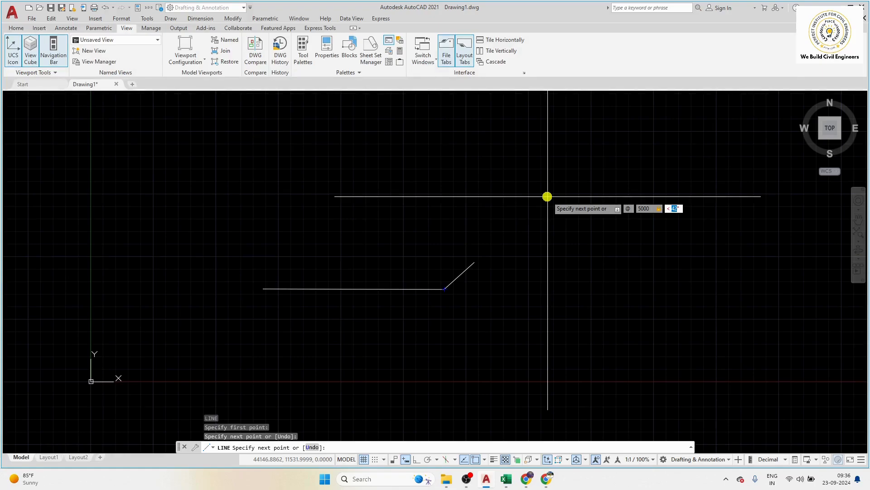
type("45")
type("<")
type("45")
key("Return")
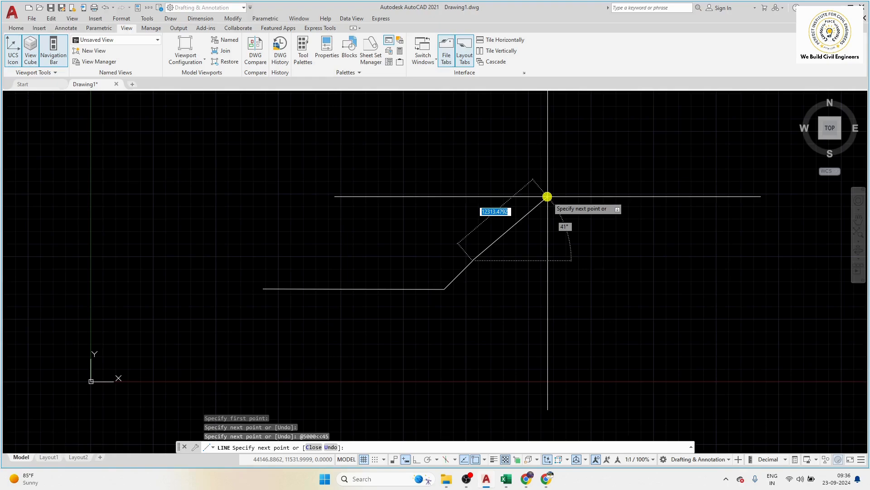
key("Escape")
scroll(448, 298, "up", 5)
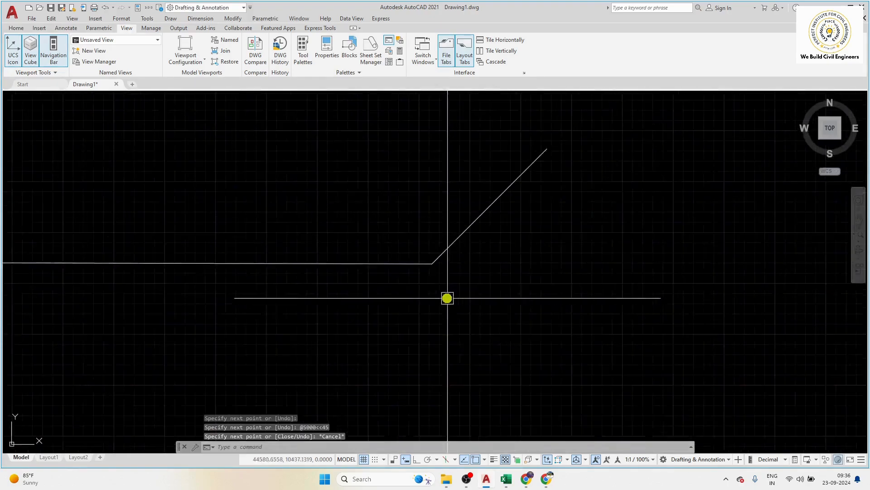
middle_click_drag(447, 298, 480, 289)
scroll(540, 255, "down", 3)
middle_click_drag(522, 227, 491, 299)
key("Escape")
key("Escape")
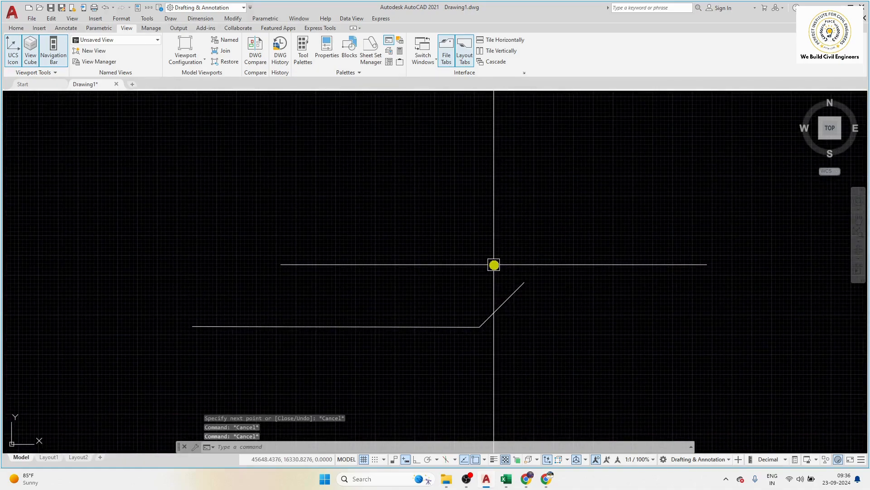
- Start a second line above the first one with a horizontal segment about 23,317 units long
type("l")
key("Return")
left_click(314, 251)
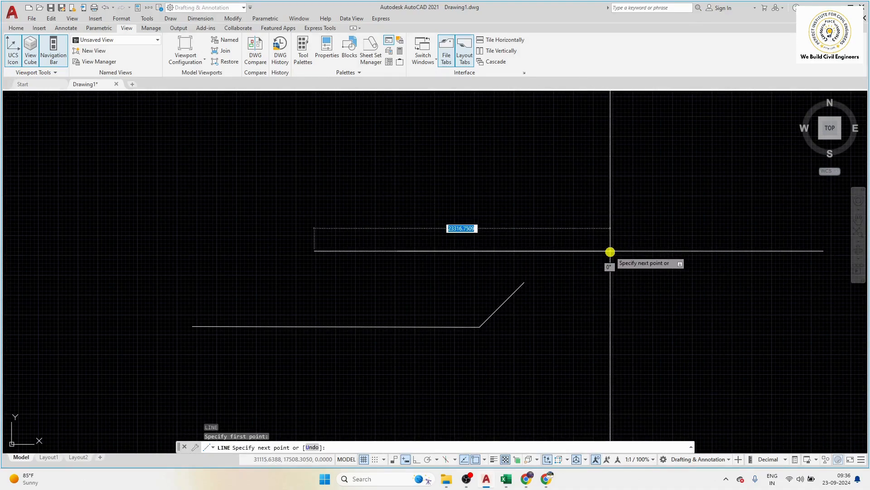
left_click(610, 252)
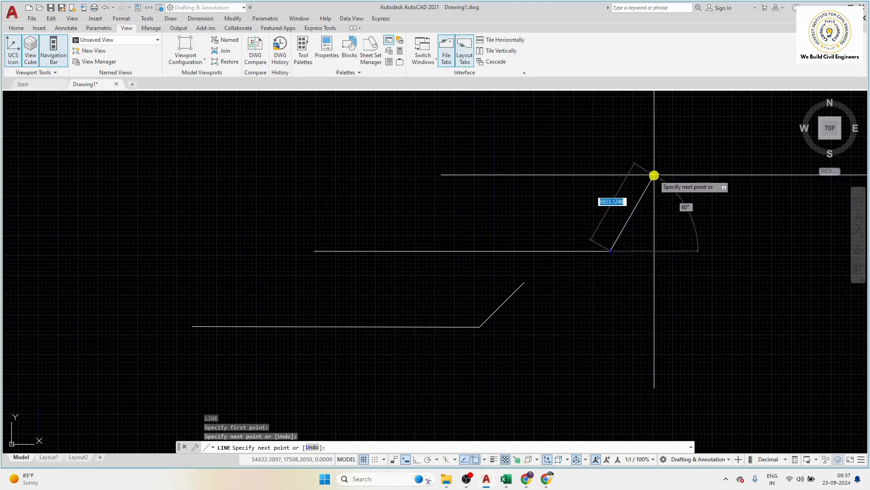
- Continue the second line with a segment 10000 units long at a 75° angle
middle_click_drag(656, 175, 635, 245)
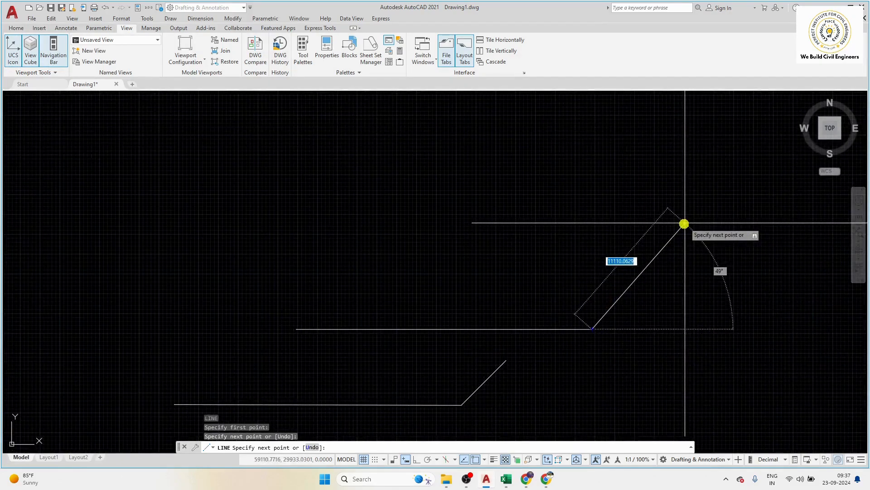
type("@")
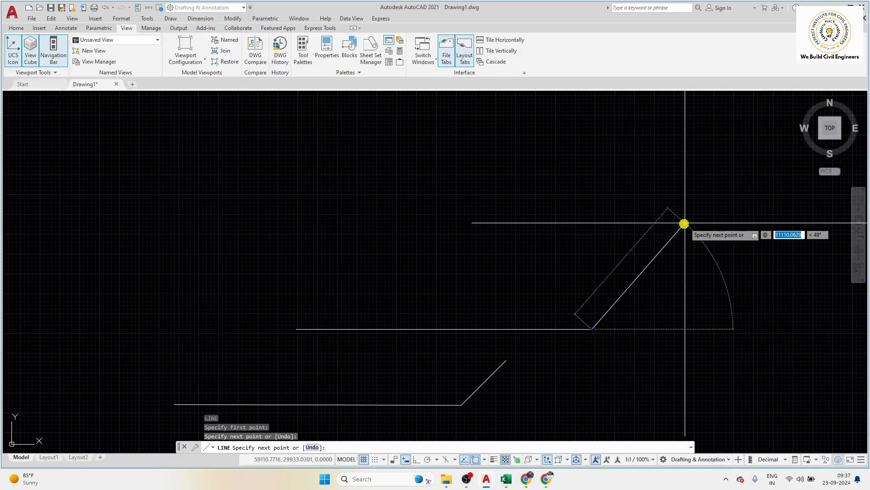
type("1000")
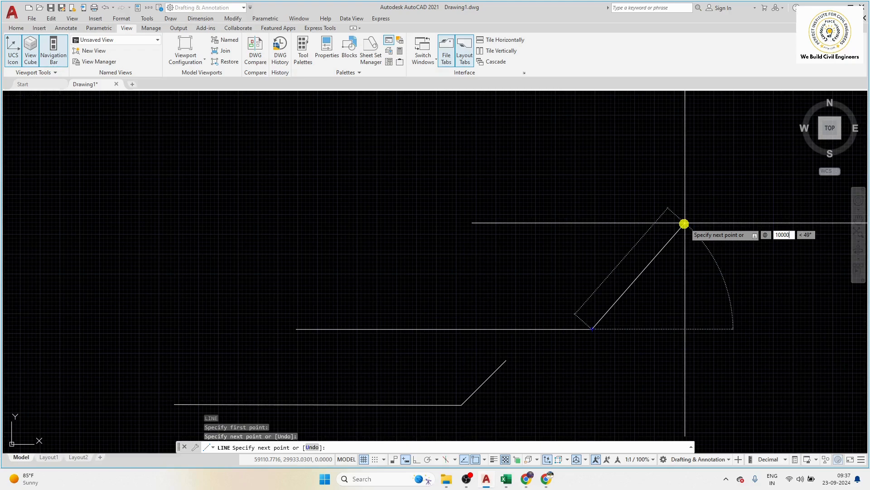
type("0")
key("Tab")
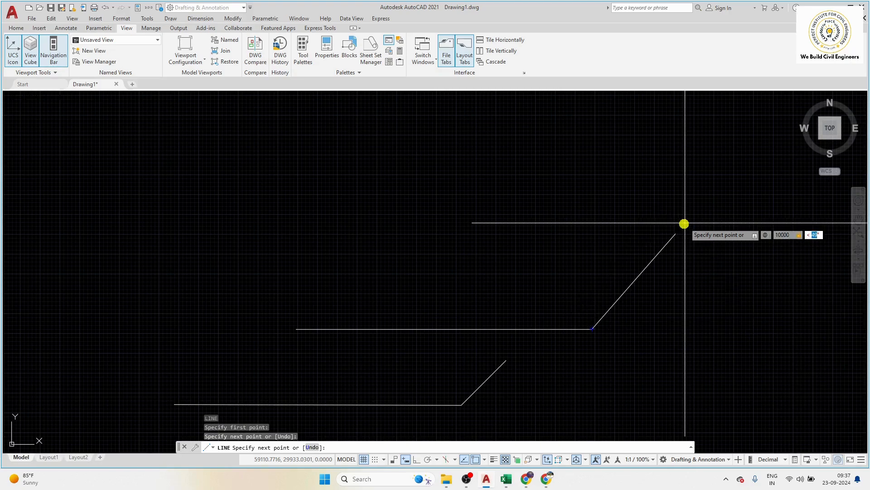
key("BackSpace")
key("Return")
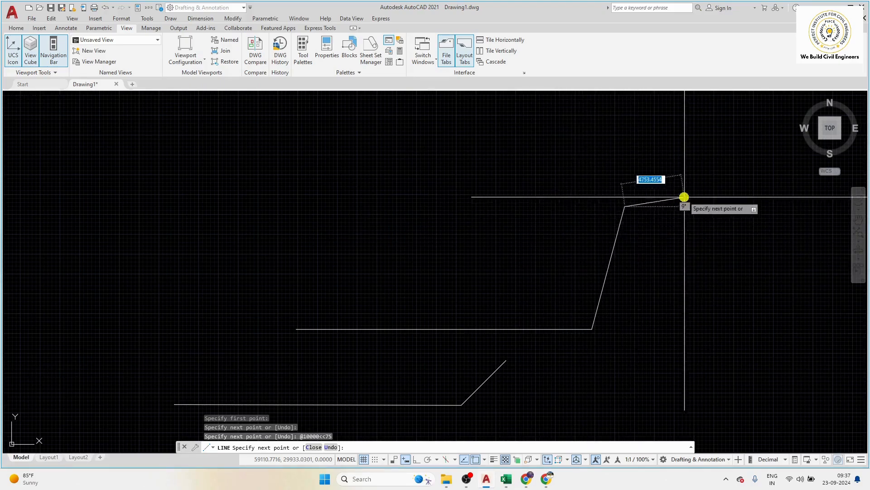
- Turn on Snap, toggle Ortho on and off to compare constrained and free directions, leave Ortho off, and end the line
middle_click_drag(639, 208, 520, 270)
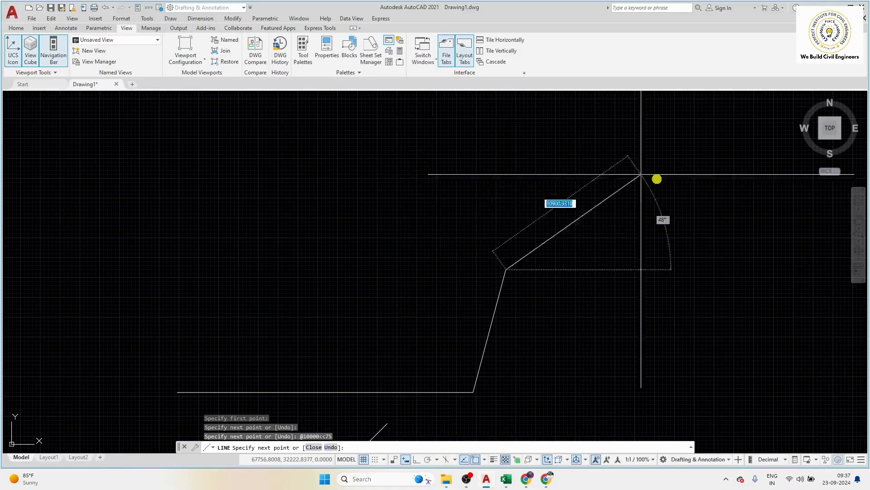
key("F9")
key("F8")
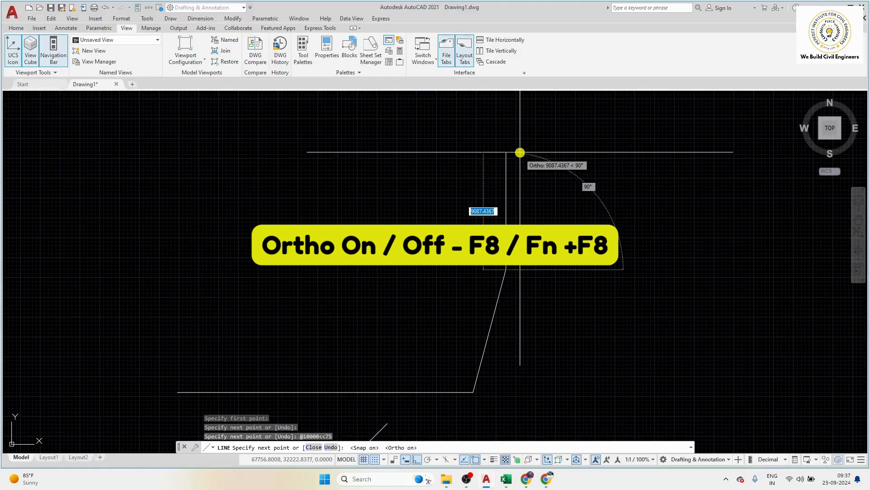
key("F8")
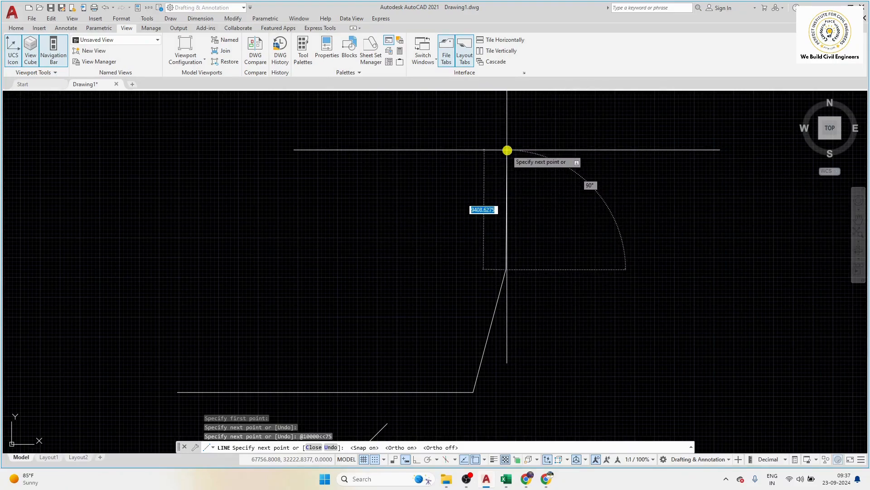
key("F8")
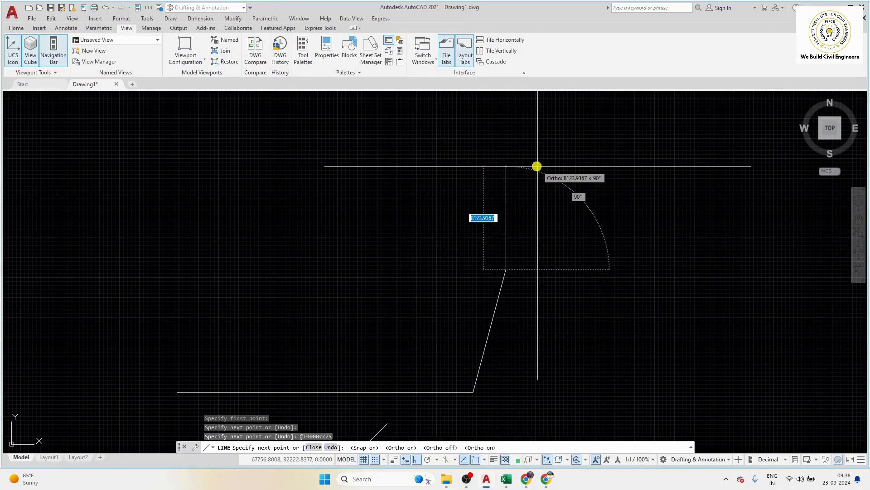
key("F8")
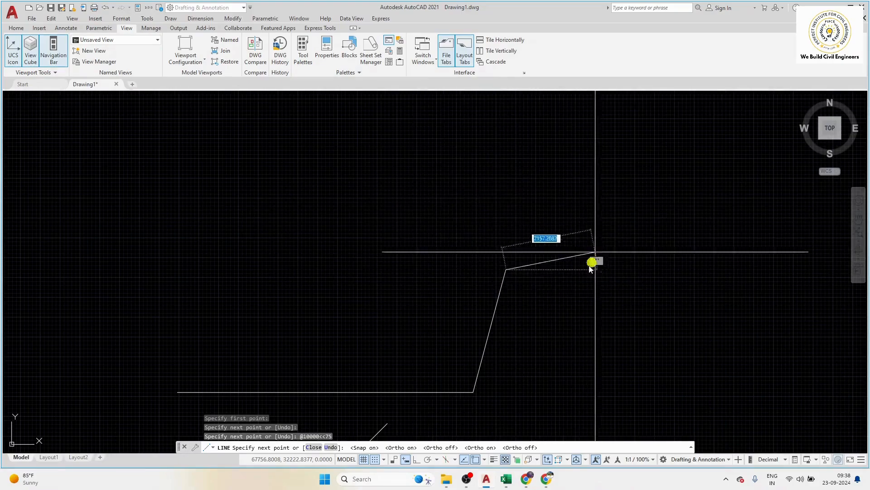
key("F8")
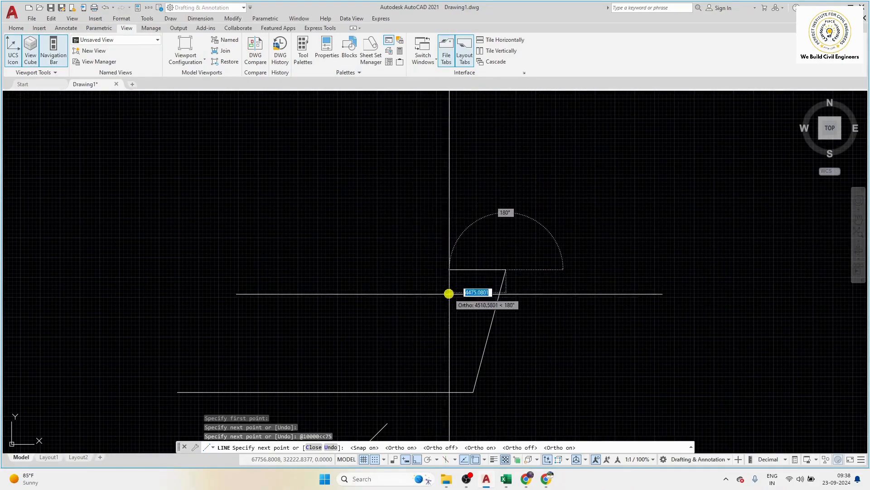
key("F8")
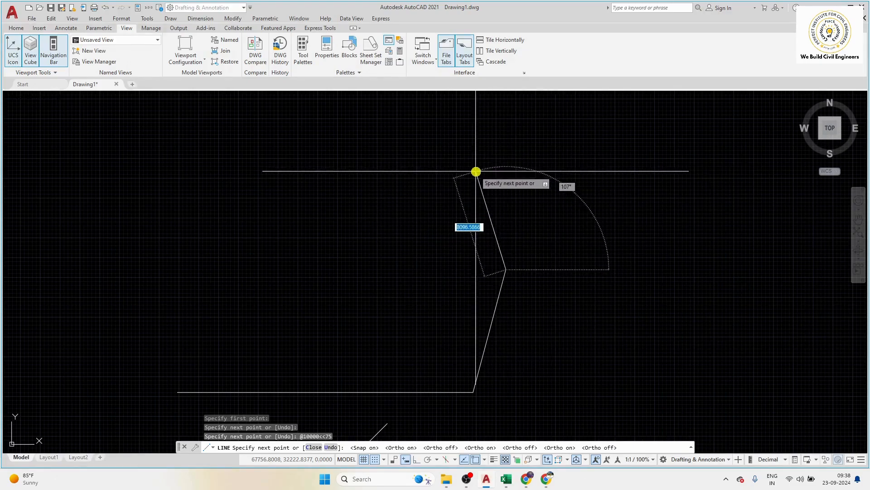
key("F8")
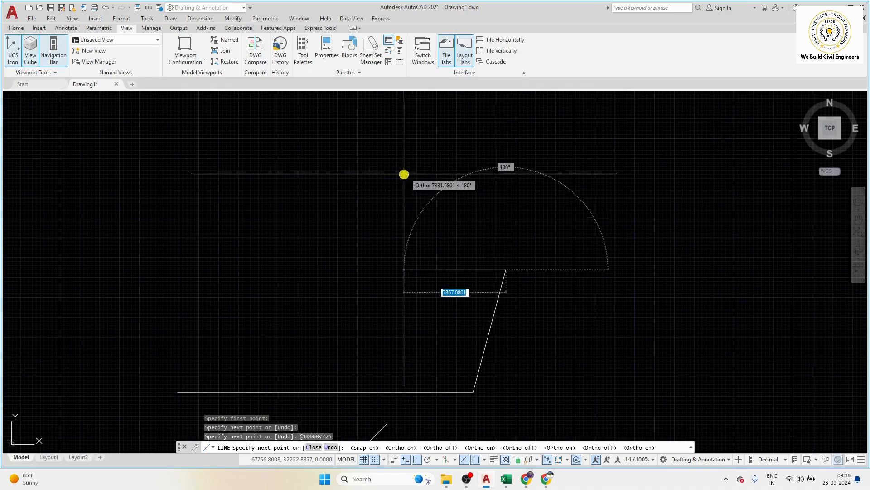
key("F8")
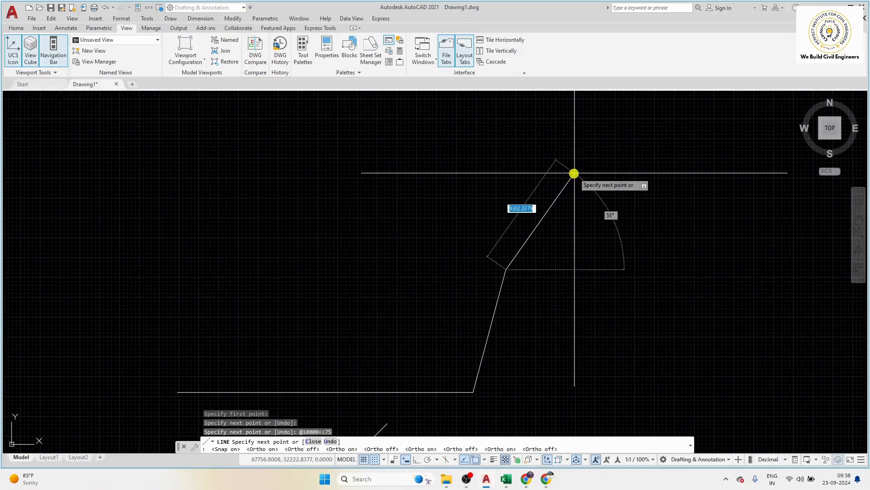
key("Escape")
- Start a third line above the other two with a nearly horizontal segment about 80,000 units long
scroll(556, 176, "down", 4)
middle_click_drag(466, 195, 421, 260)
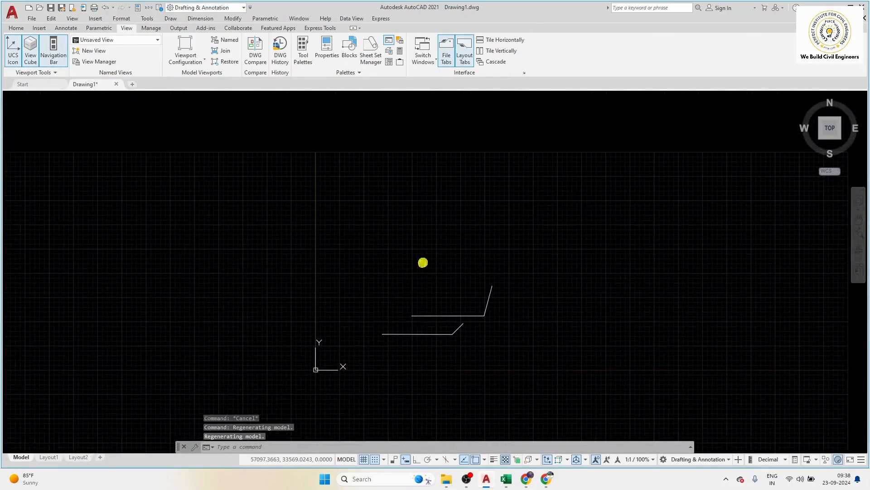
type("l")
key("Return")
left_click(391, 253)
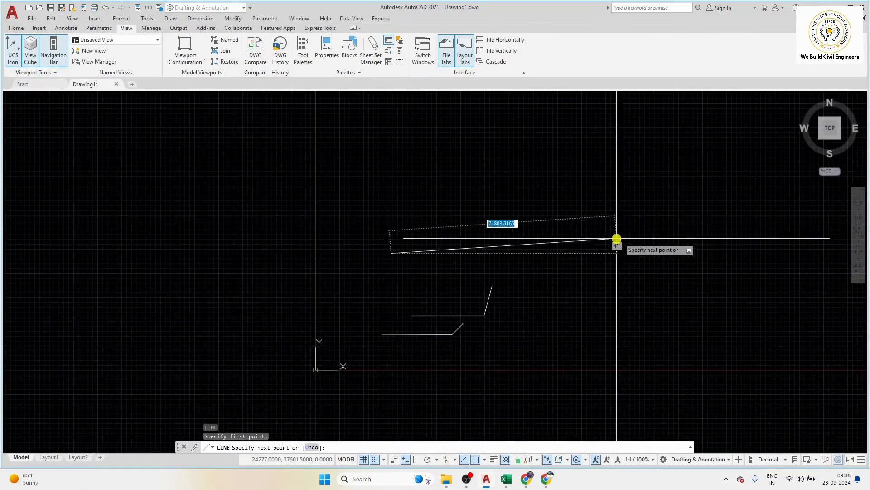
left_click(639, 250)
- Continue the third line with a segment 5000 units long at an 80° angle
middle_click_drag(686, 133, 607, 268)
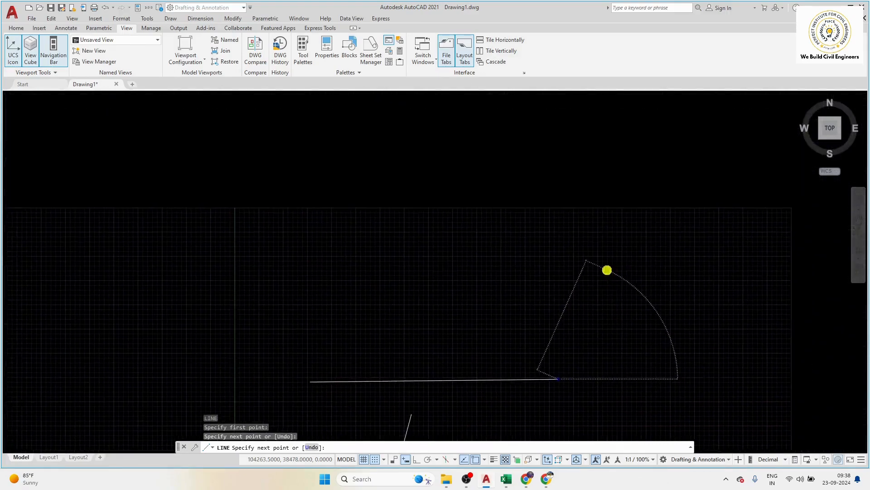
type("@")
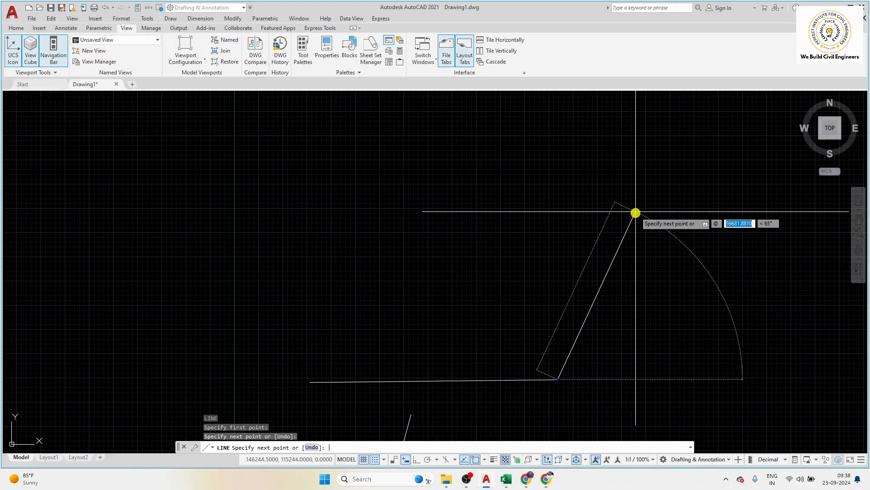
type("5000")
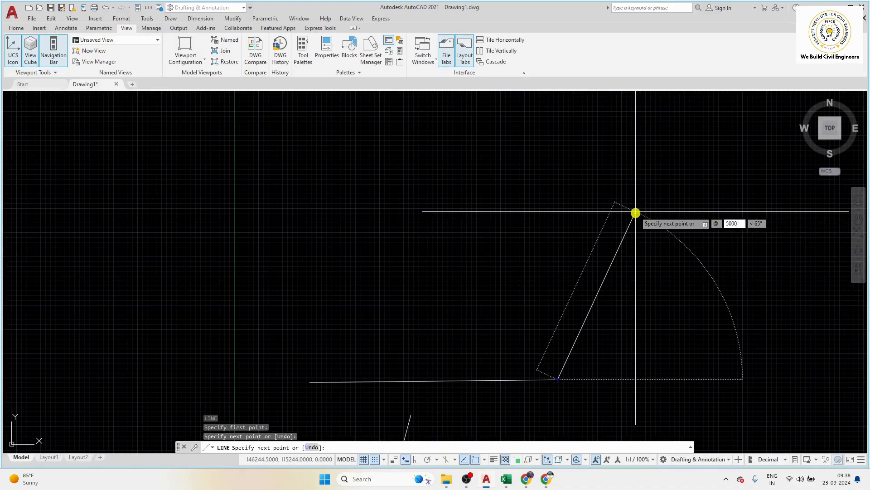
key("Tab")
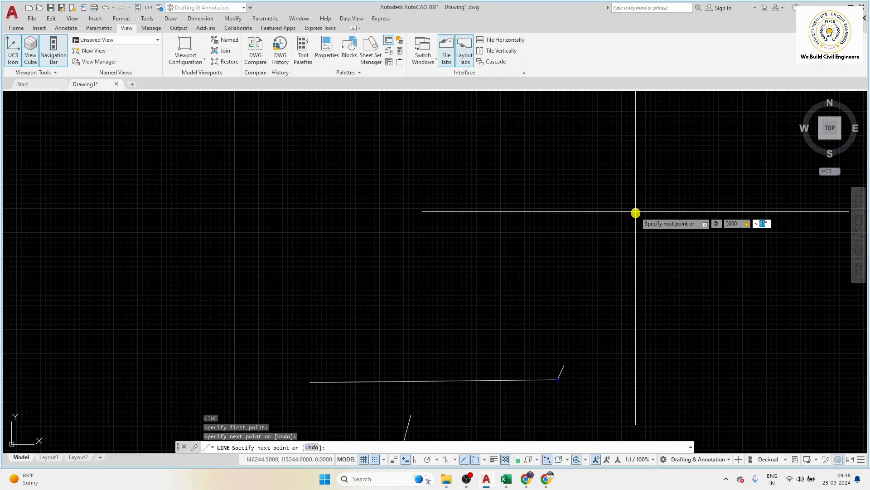
key("BackSpace")
key("Return")
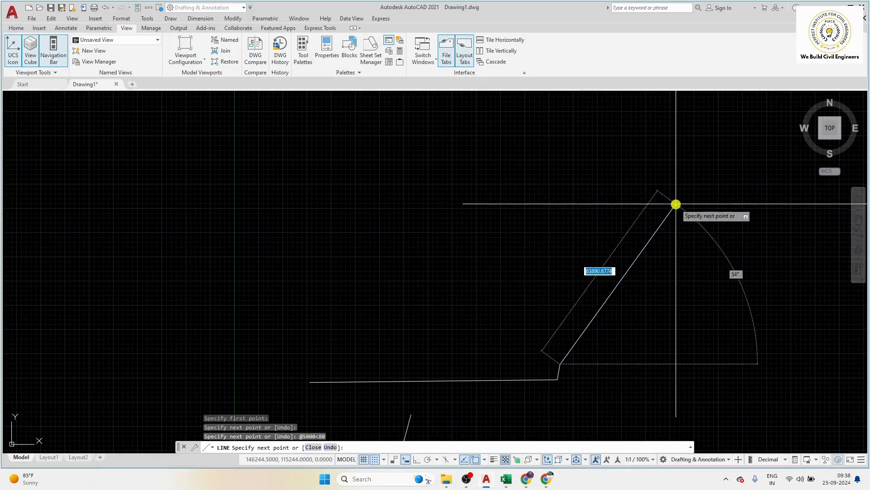
- Add another 5000-unit segment at 80° to the end of the third line and end the command
type("@")
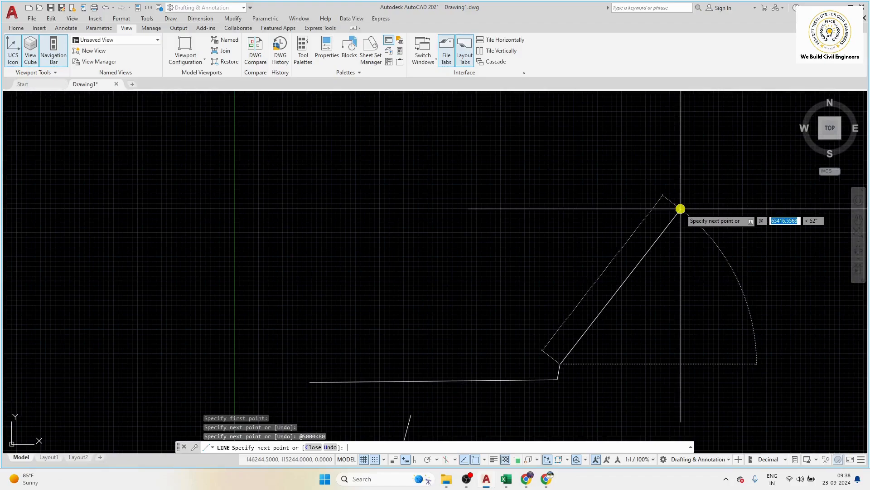
type("5000")
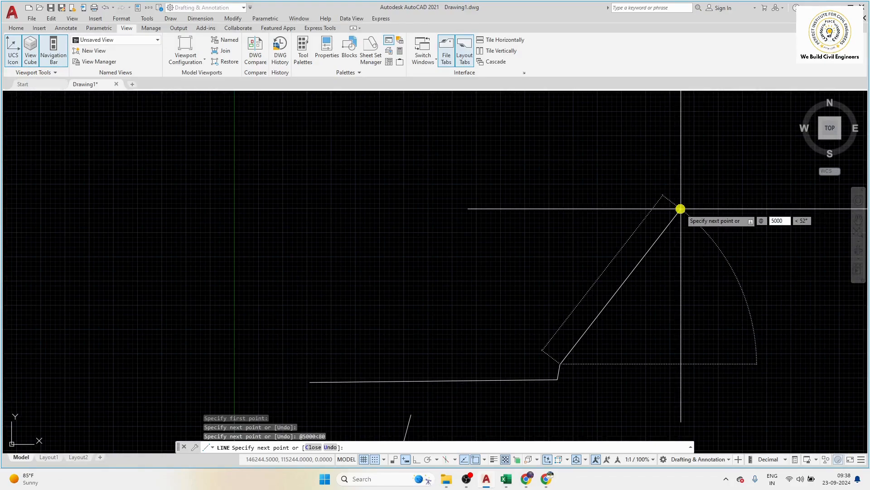
key("Tab")
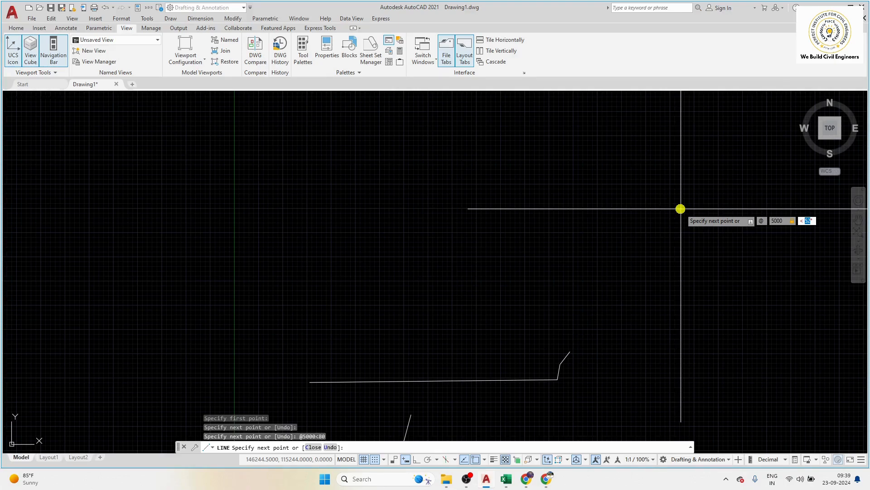
type("8")
type("<")
key("Return")
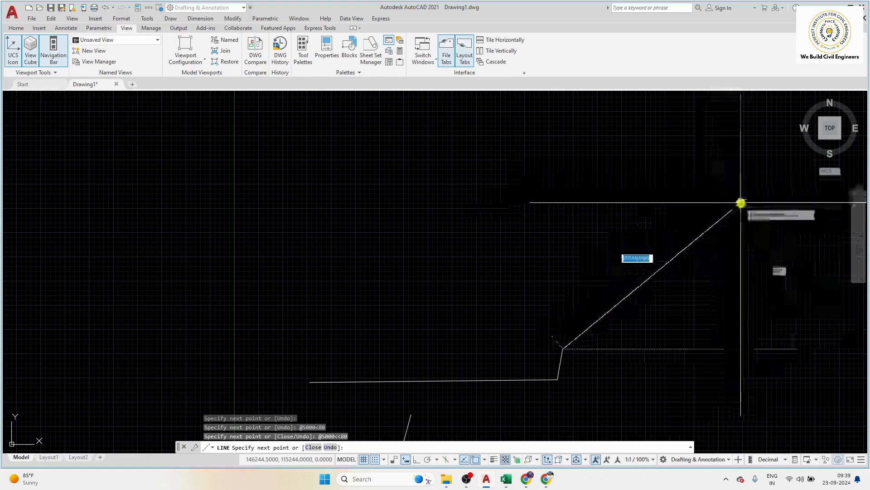
scroll(714, 193, "down", 3)
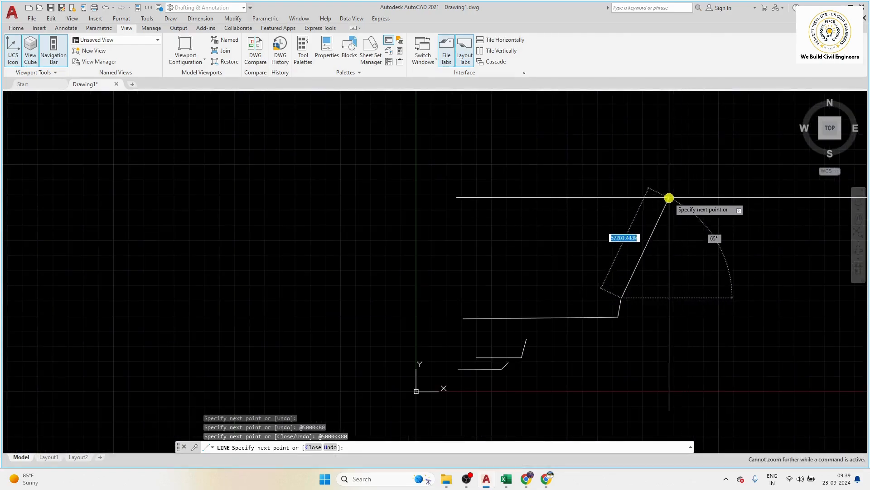
key("Escape")
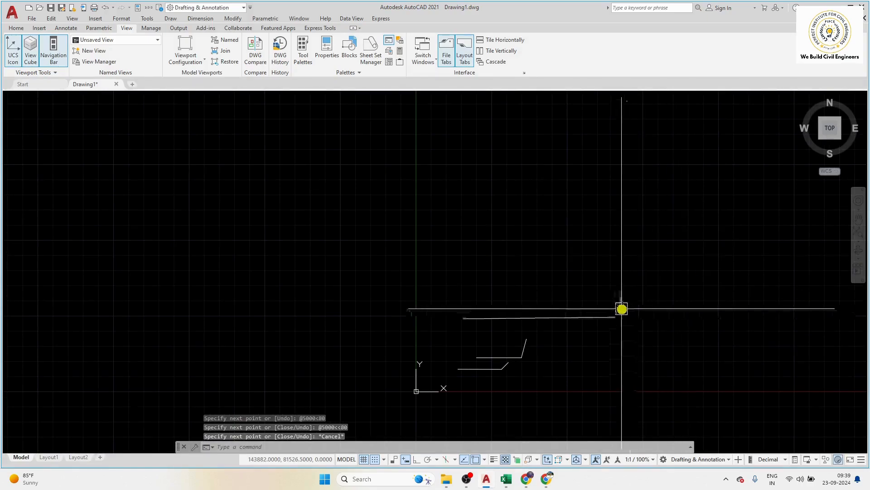
scroll(641, 233, "up", 5)
scroll(641, 233, "down", 6)
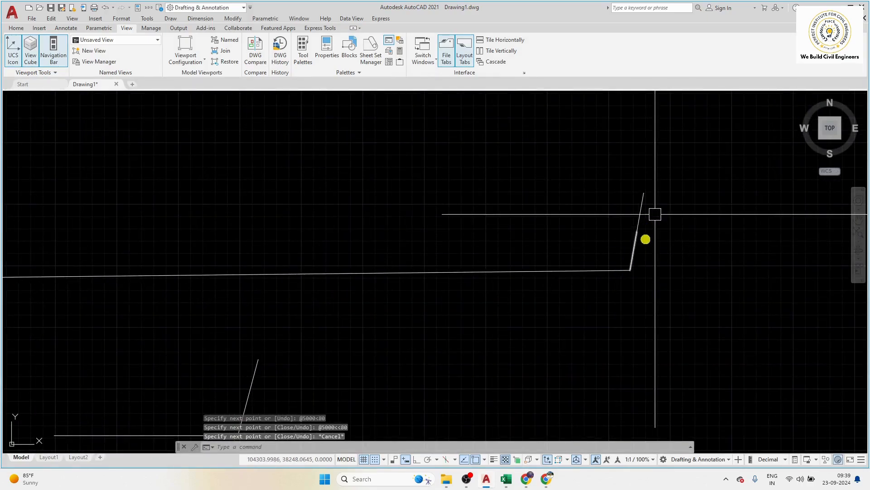
scroll(648, 234, "down", 2)
key("Escape")
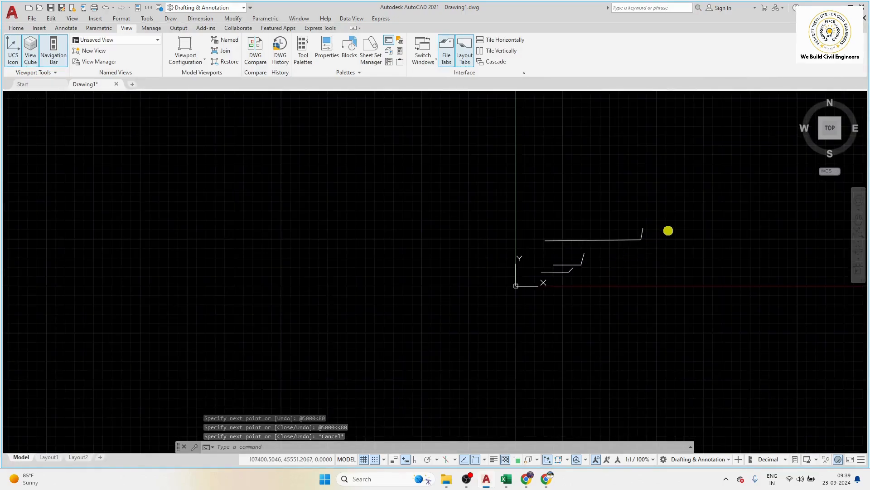